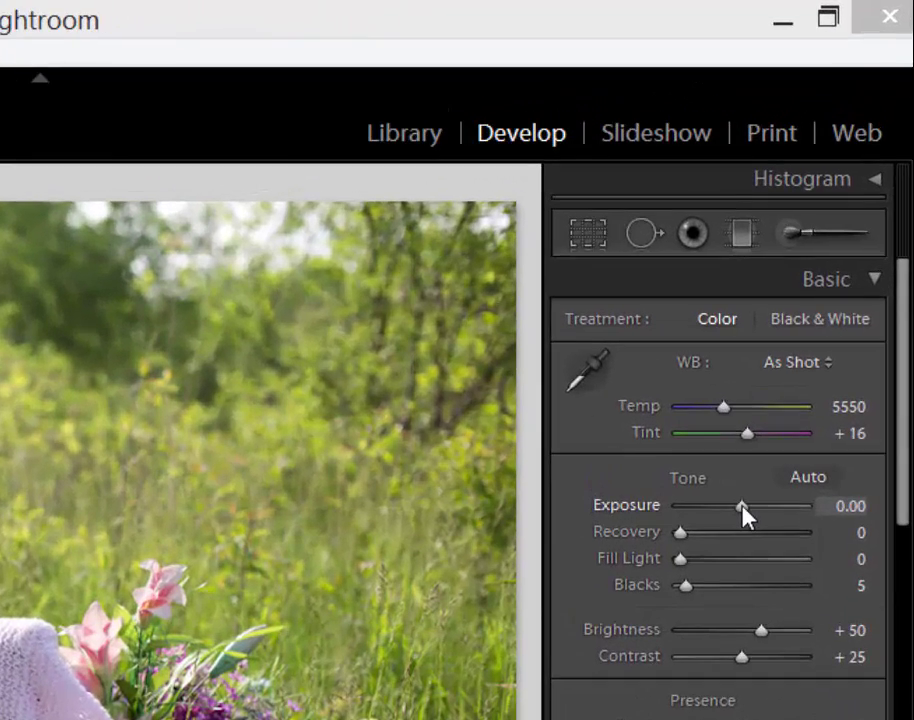
- Raise the overall exposure of the armchair photo to +0.32
left_click(742, 508)
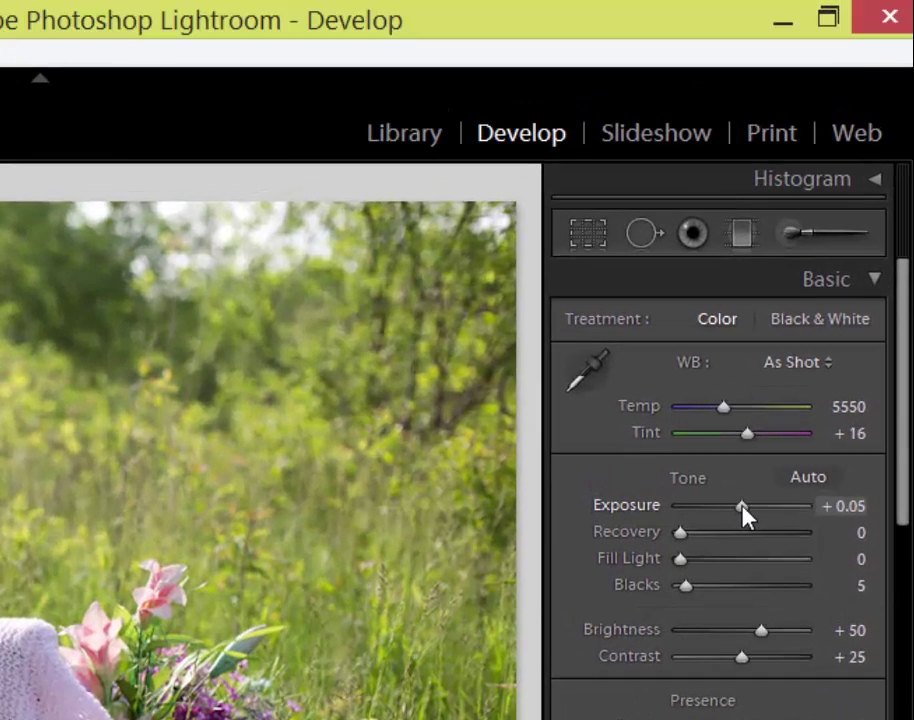
left_click_drag(742, 512, 750, 516)
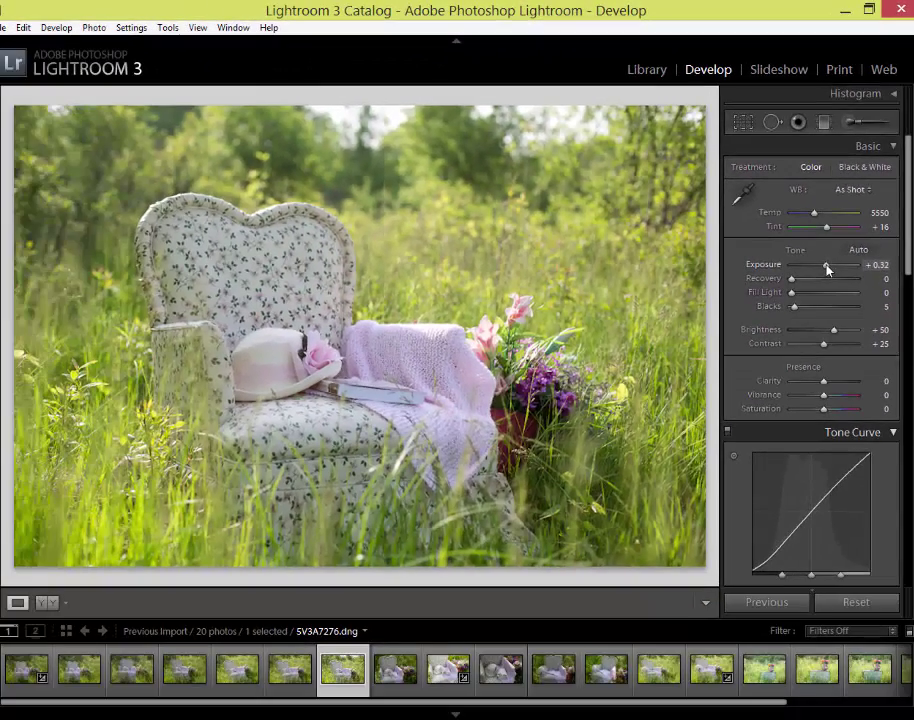
left_click_drag(827, 269, 827, 269)
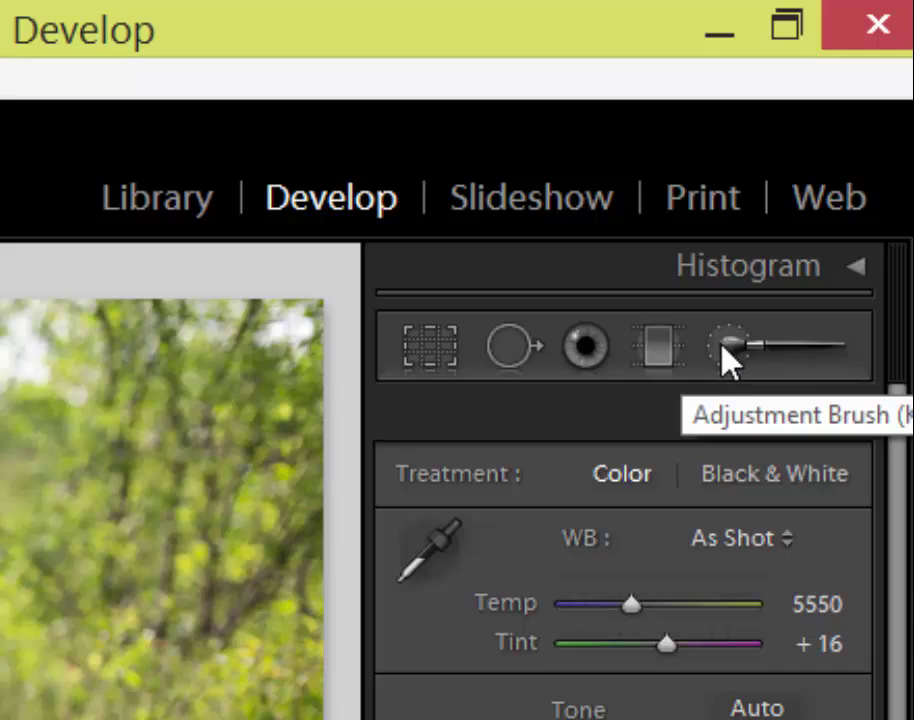
- Paint an Exposure adjustment of 0.68 over the floral armchair with the Adjustment Brush at size 25
left_click(722, 347)
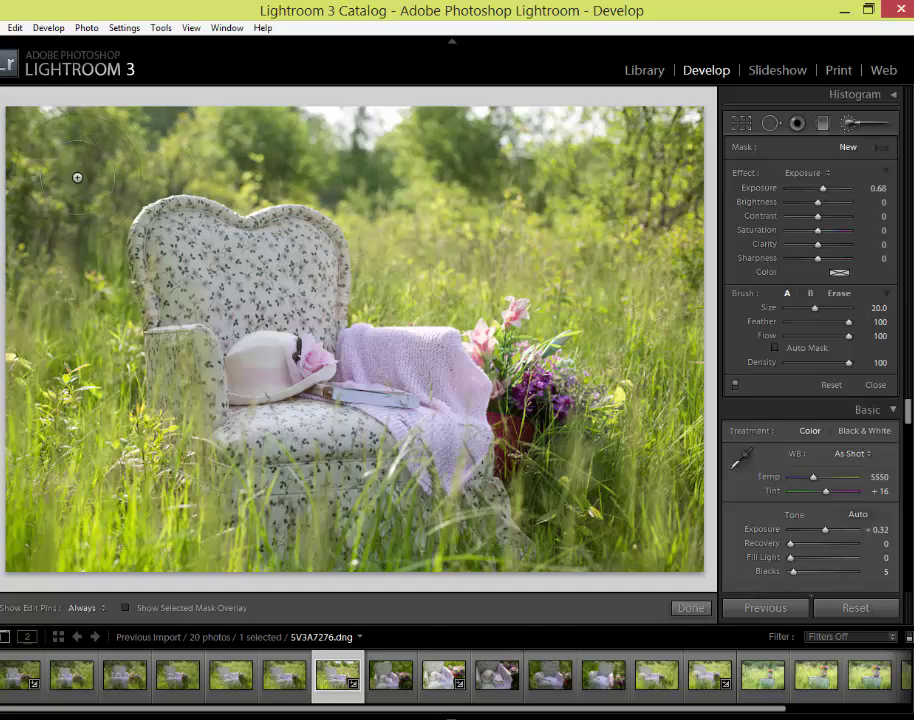
scroll(100, 182, "down", 3)
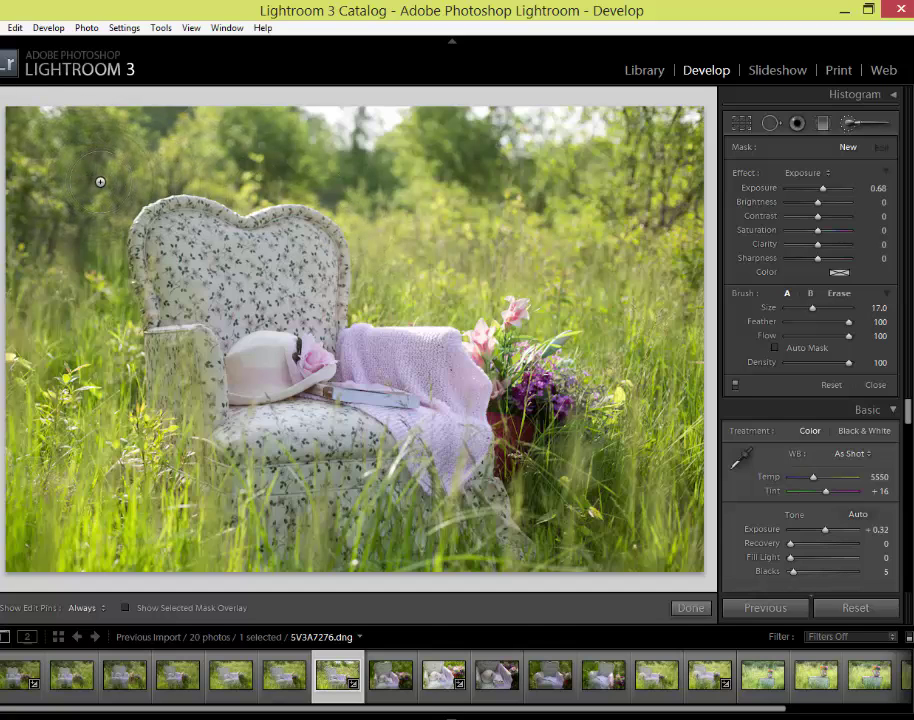
scroll(100, 182, "down", 1)
scroll(101, 181, "up", 5)
scroll(182, 255, "up", 2)
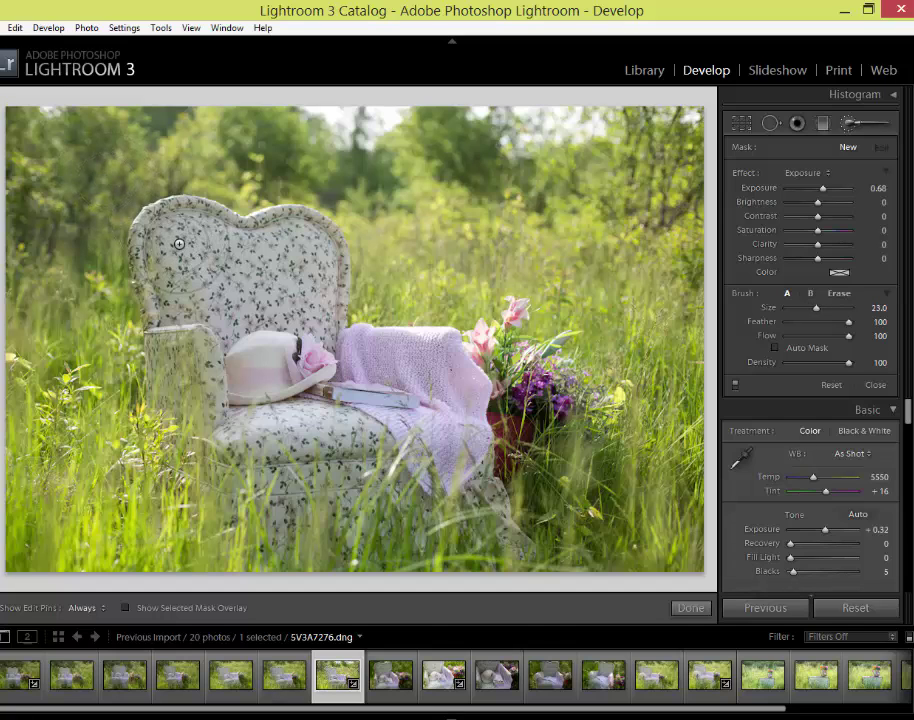
key("h")
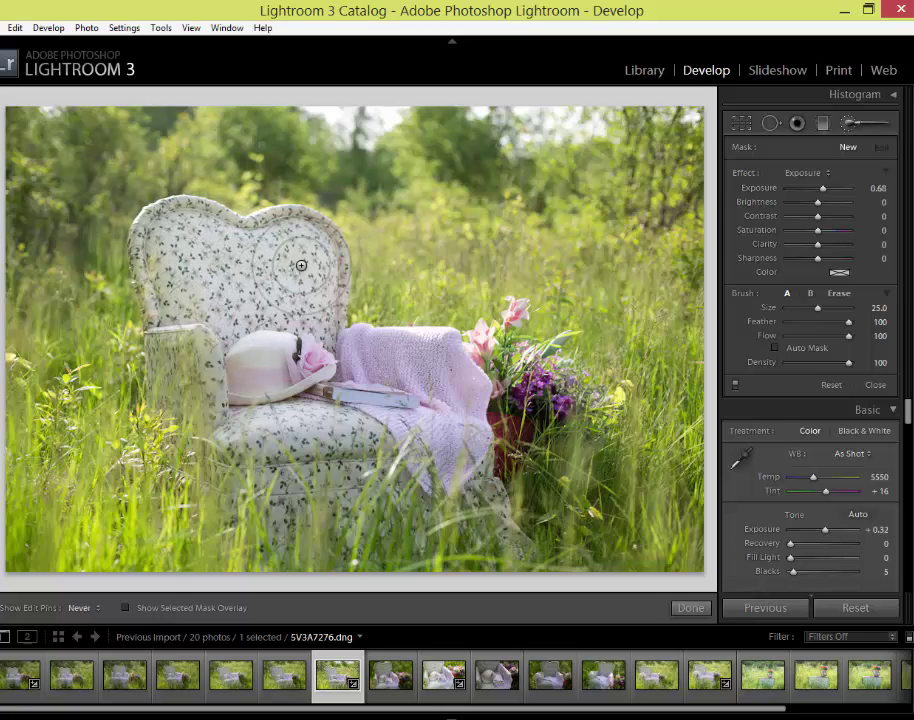
key("h")
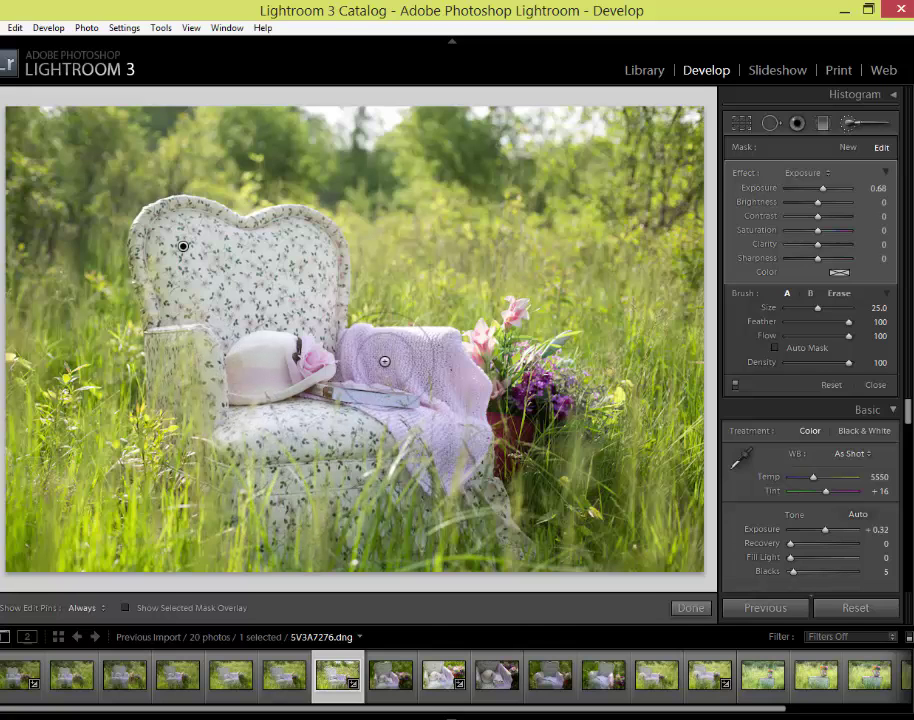
key("h")
key("h")
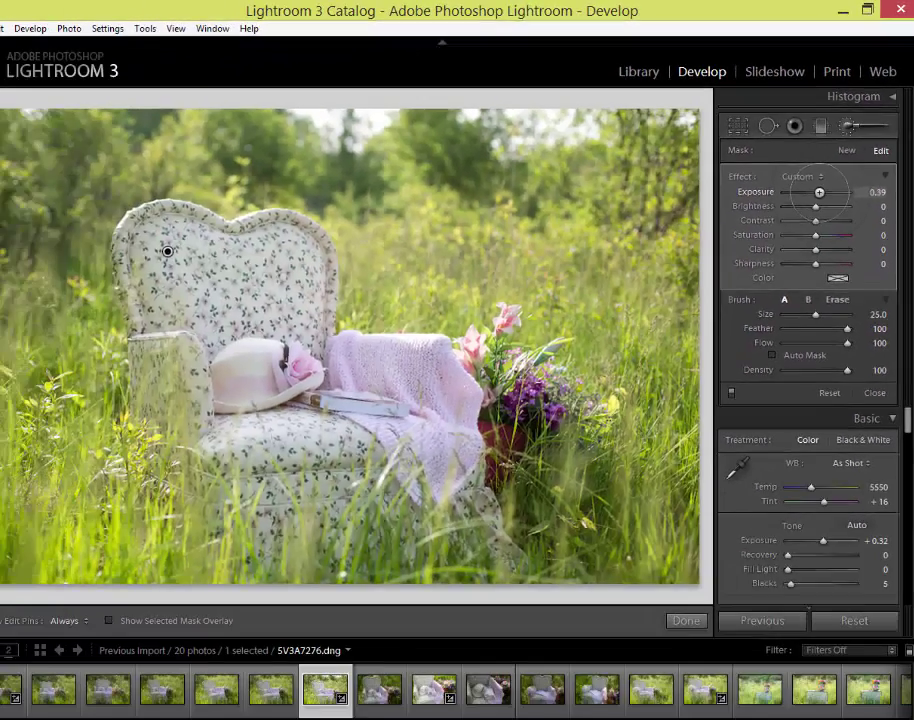
- Set the armchair's brushed exposure to 0.49 and finish the brush adjustment
left_click_drag(741, 359, 696, 361)
left_click_drag(801, 191, 820, 188)
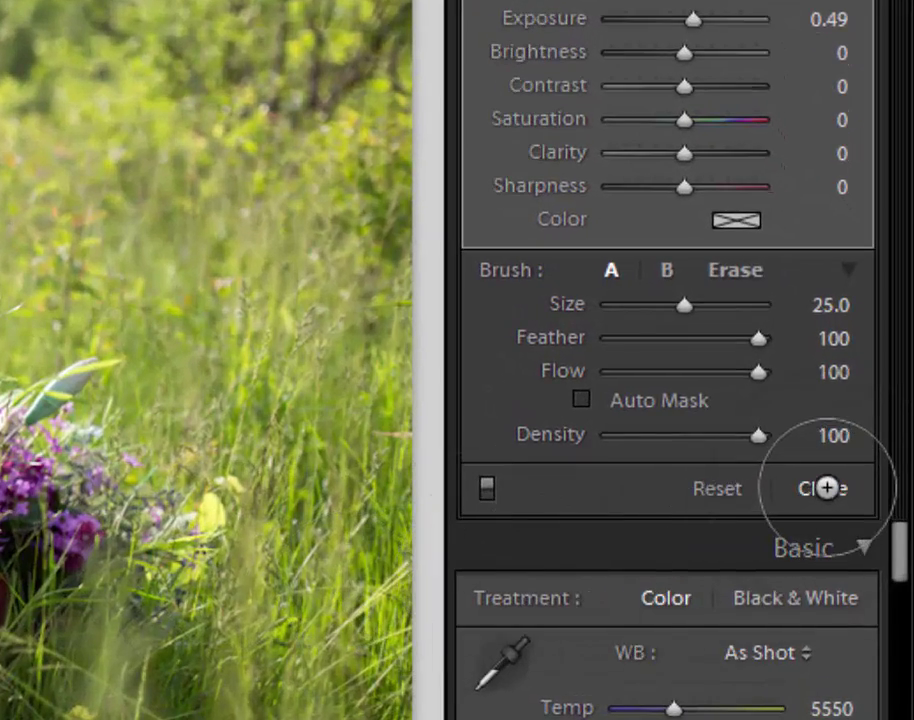
left_click(826, 488)
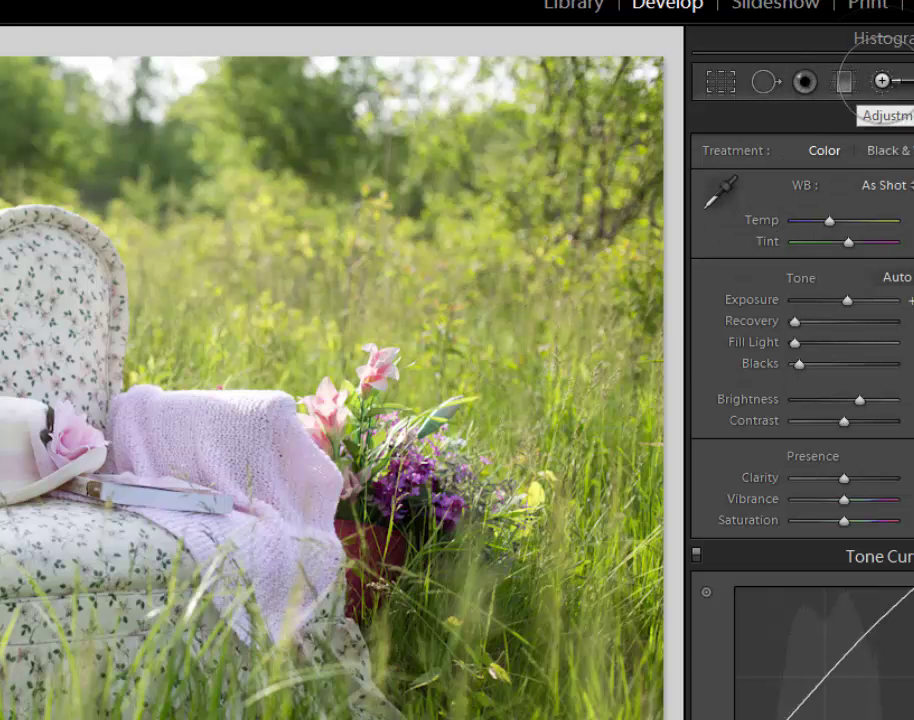
- Brush a separate adjustment over the lilac blanket at size 15, with its exposure set to -0.10, and finish it
left_click(882, 80)
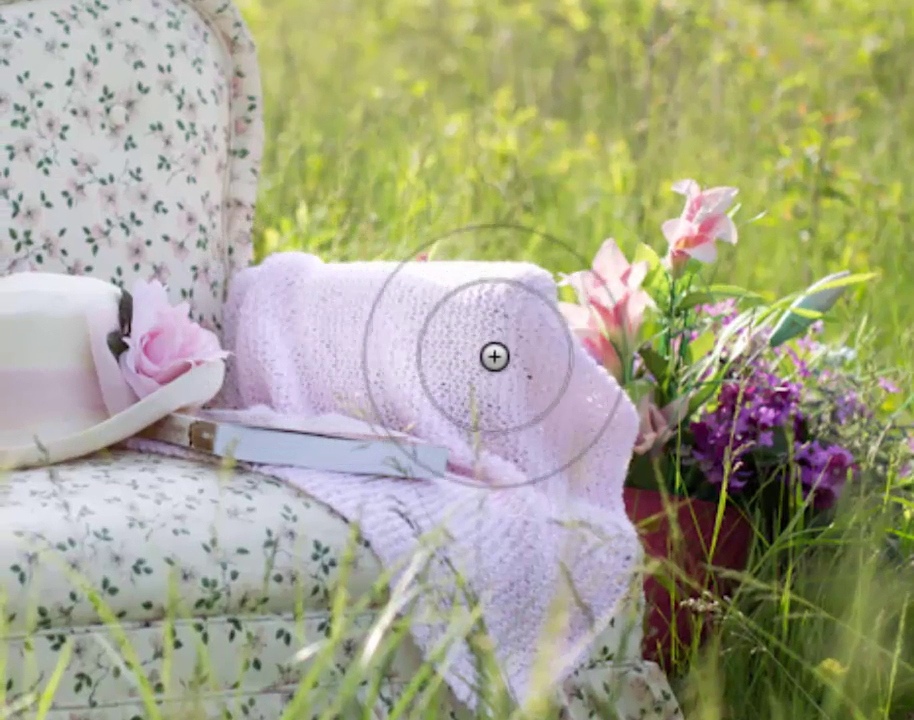
left_click(308, 327, "alt")
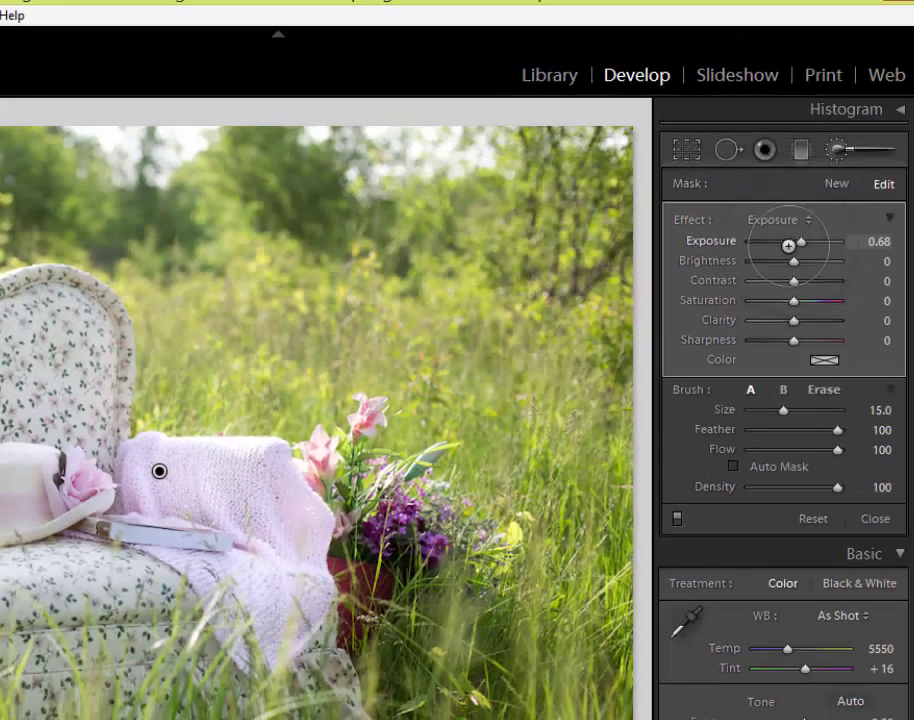
left_click_drag(803, 243, 796, 244)
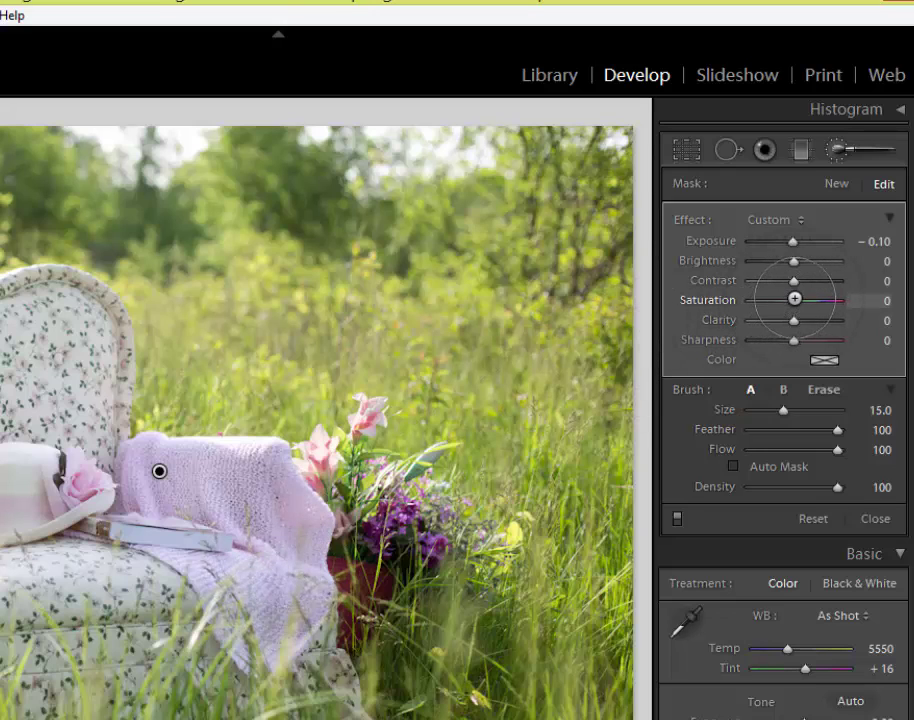
mouse_move(793, 298)
left_mouse_down()
mouse_move(828, 298)
mouse_move(794, 311)
left_mouse_up()
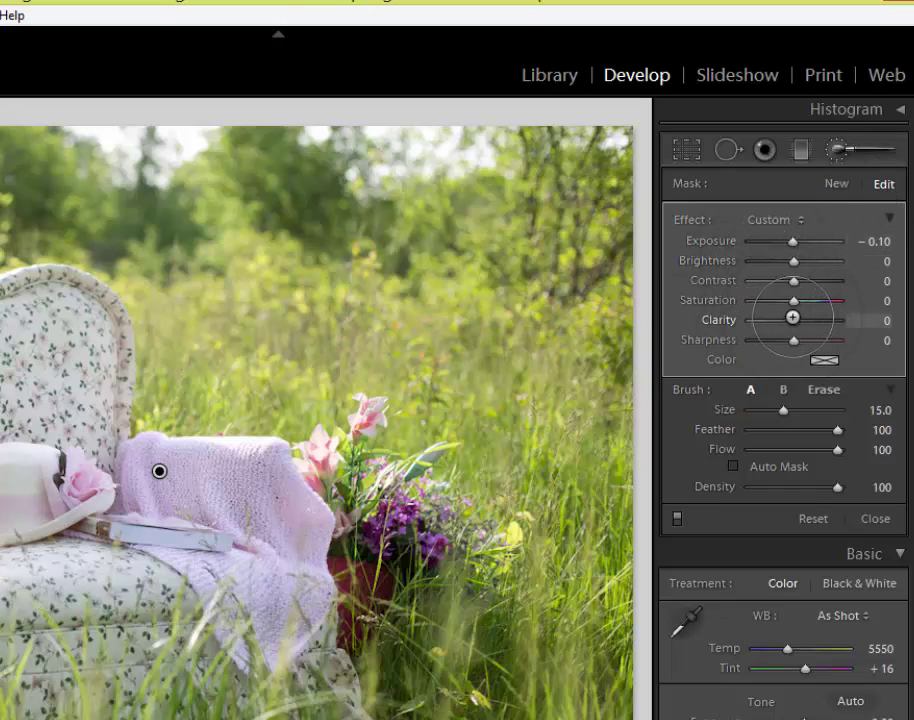
mouse_move(794, 317)
left_mouse_down()
mouse_move(829, 316)
mouse_move(794, 328)
left_mouse_up()
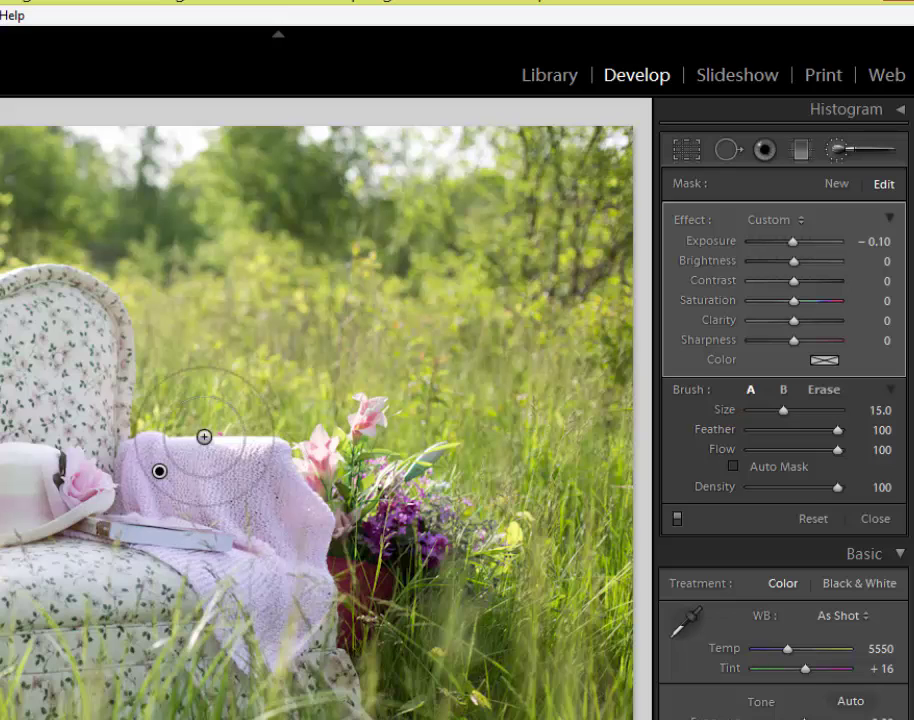
left_click(875, 516)
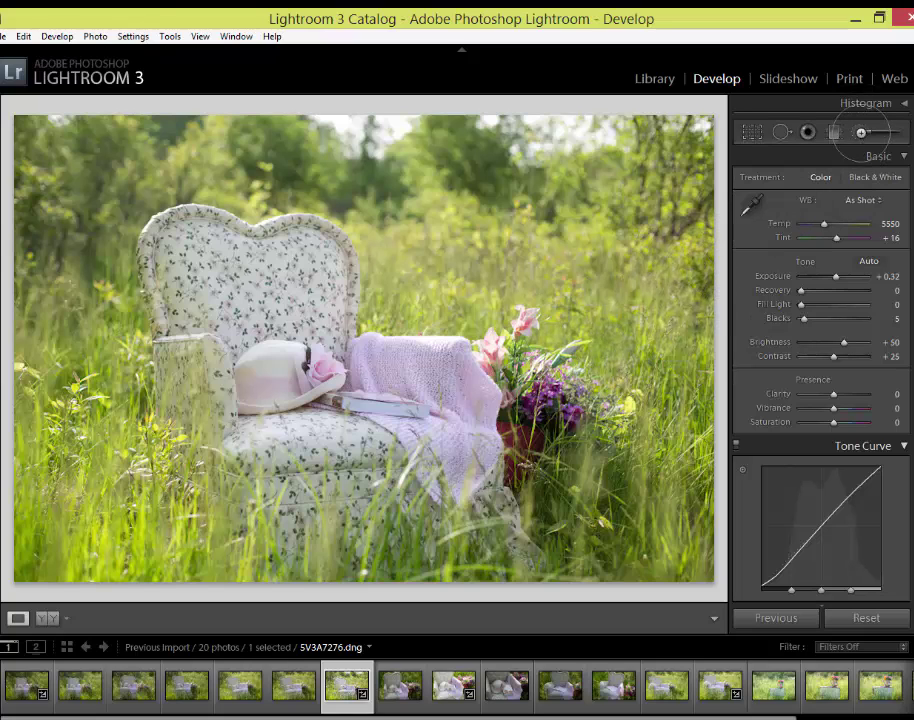
- Brush another adjustment over the pink flowers beside the armchair, reducing the brush to size 8 and setting exposure to -0.39
left_click(860, 131)
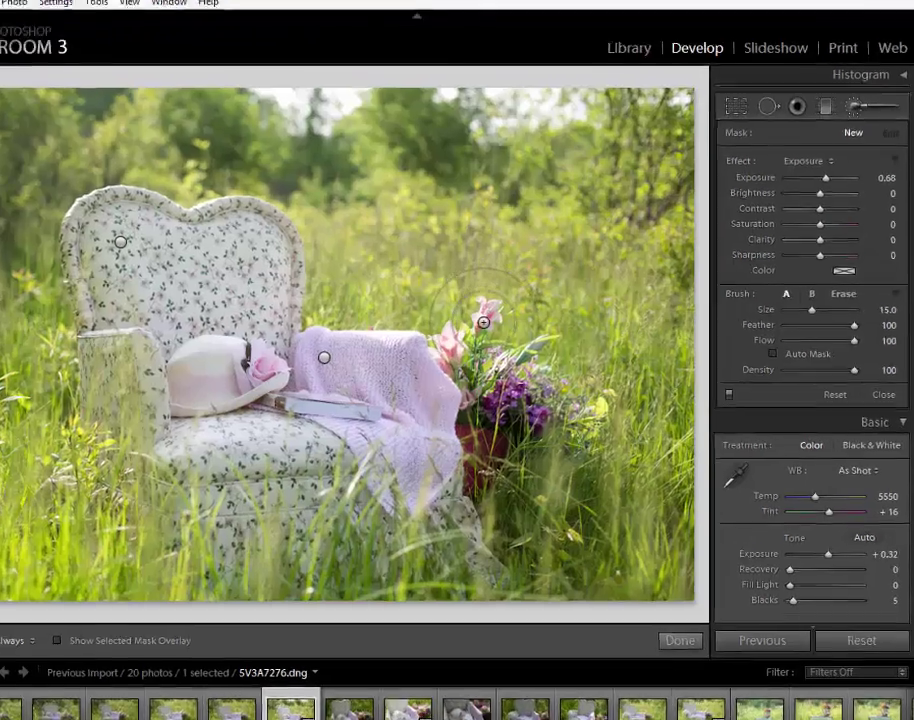
scroll(524, 325, "down", 4)
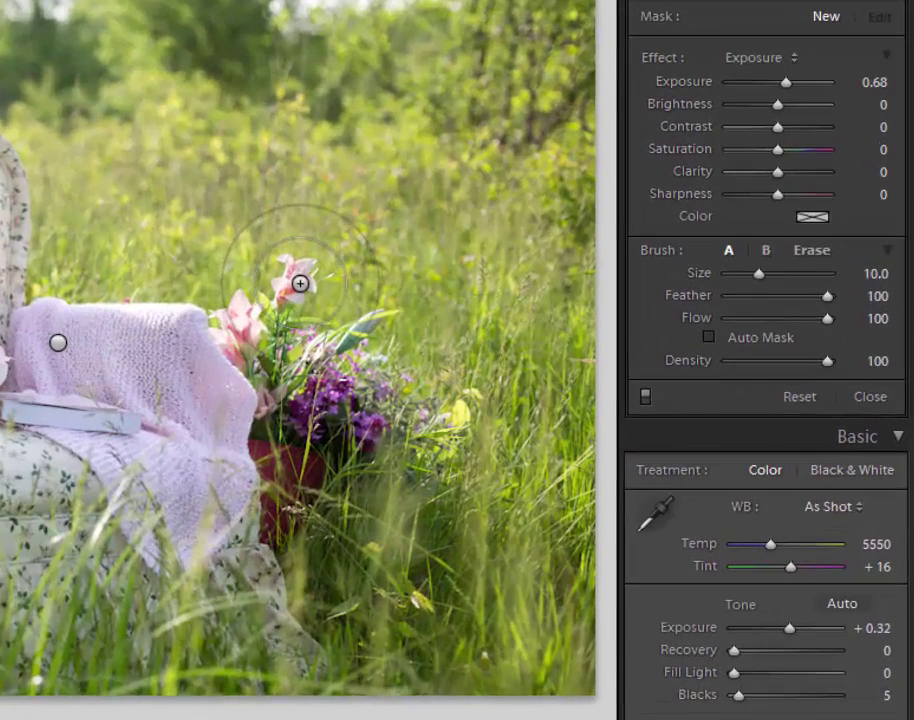
mouse_move(297, 283)
left_mouse_down()
mouse_move(294, 273)
mouse_move(257, 316)
left_mouse_up()
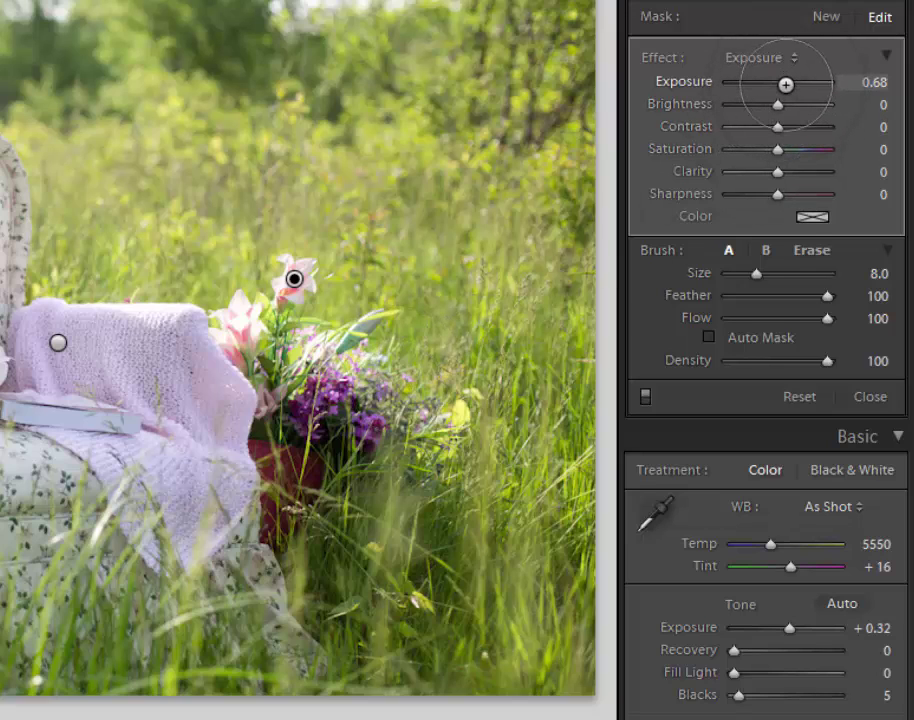
left_click_drag(786, 85, 773, 91)
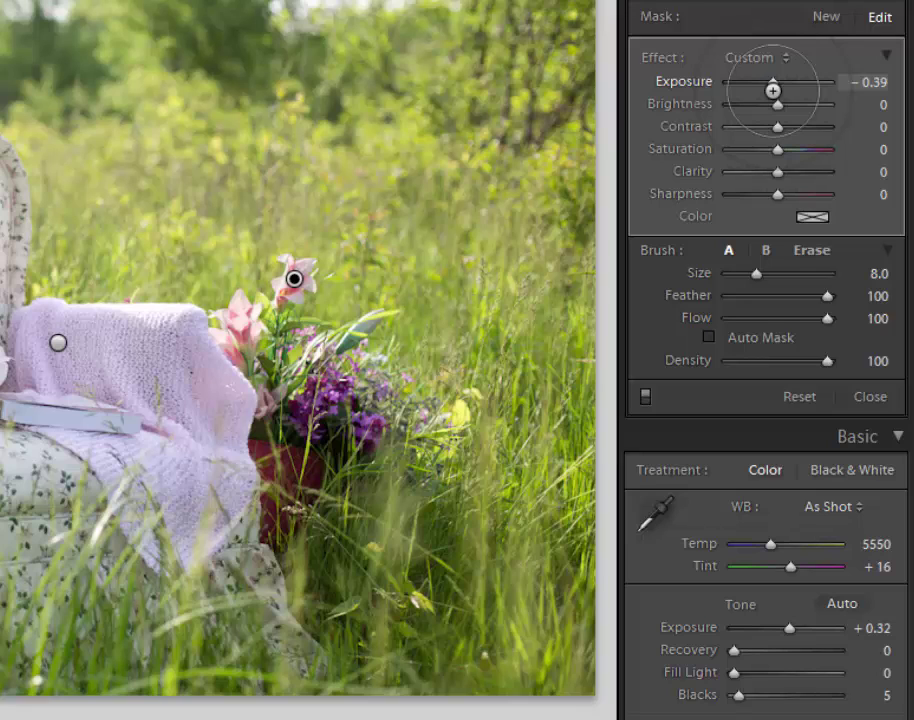
left_click(870, 397)
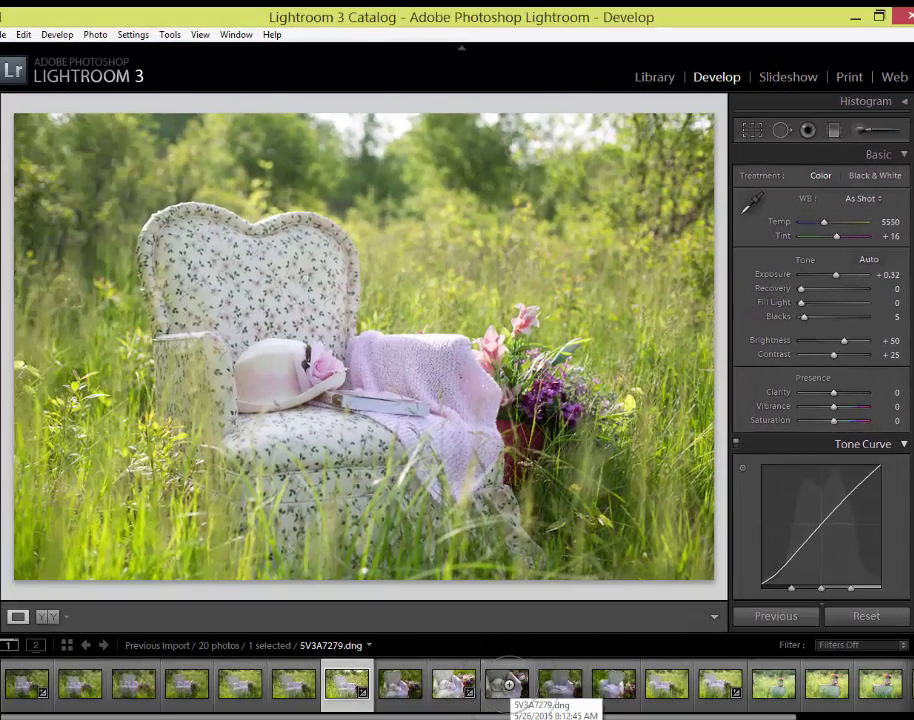
- Open photo 5V3A7279.dng with the hat and book and raise its overall exposure to +1.24
left_click(508, 685)
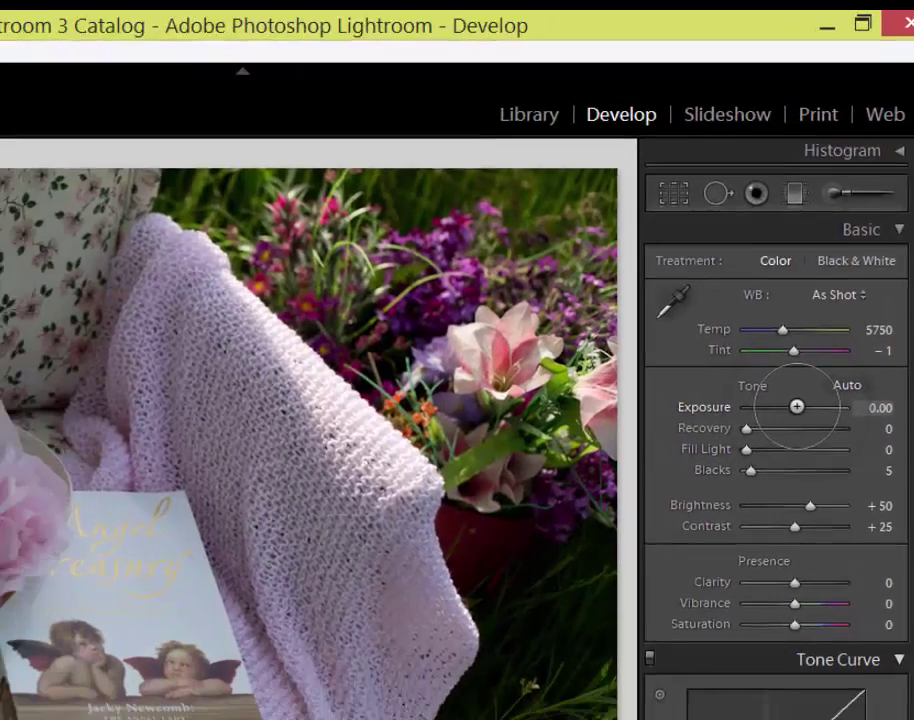
left_click_drag(796, 407, 803, 406)
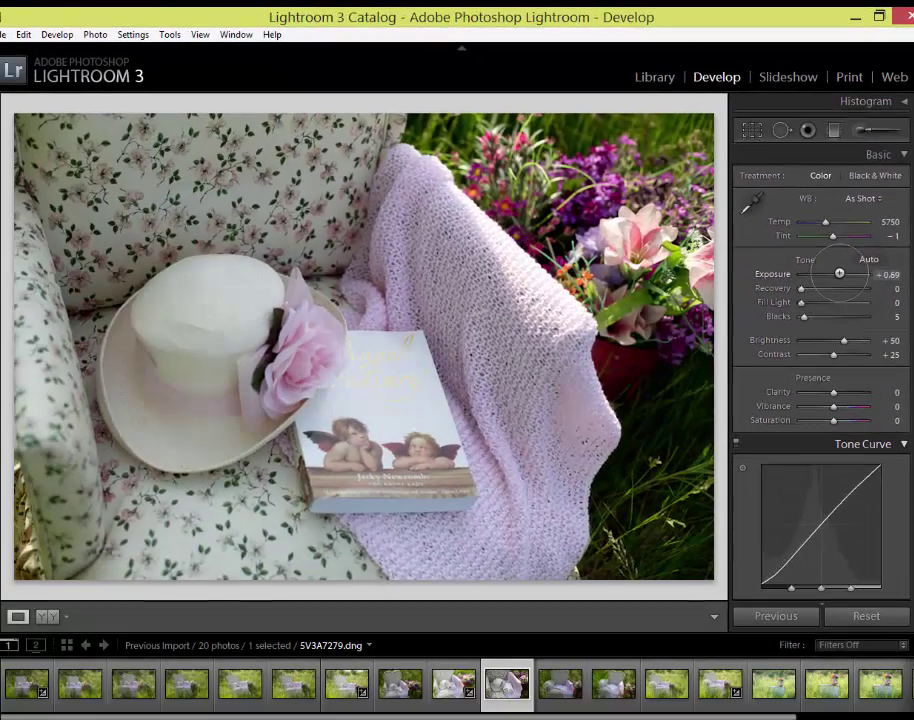
left_click_drag(839, 273, 841, 273)
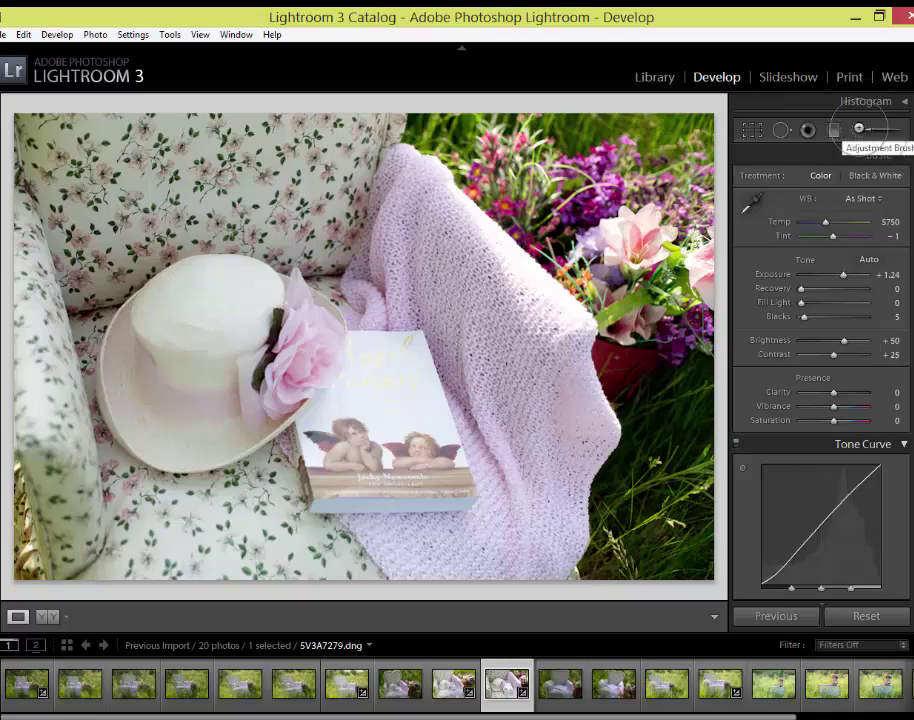
- Brush an adjustment over the book cover with exposure -0.39, saturation 56, clarity 66 and sharpness 93
left_click(858, 128)
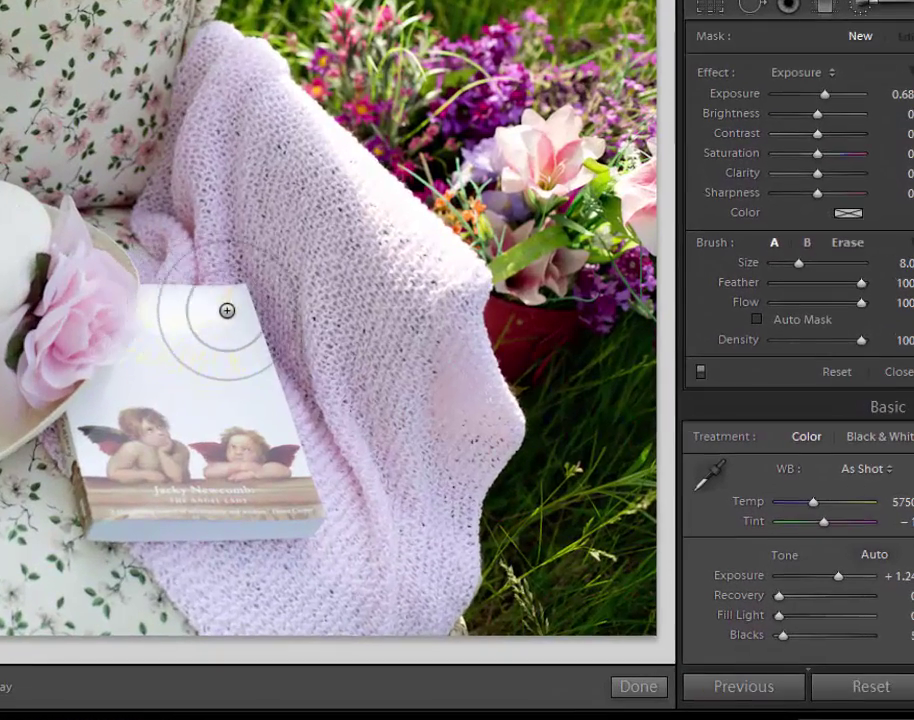
mouse_move(227, 311)
left_mouse_down()
mouse_move(232, 370)
mouse_move(176, 350)
mouse_move(118, 399)
mouse_move(105, 432)
mouse_move(109, 496)
mouse_move(214, 490)
left_mouse_up()
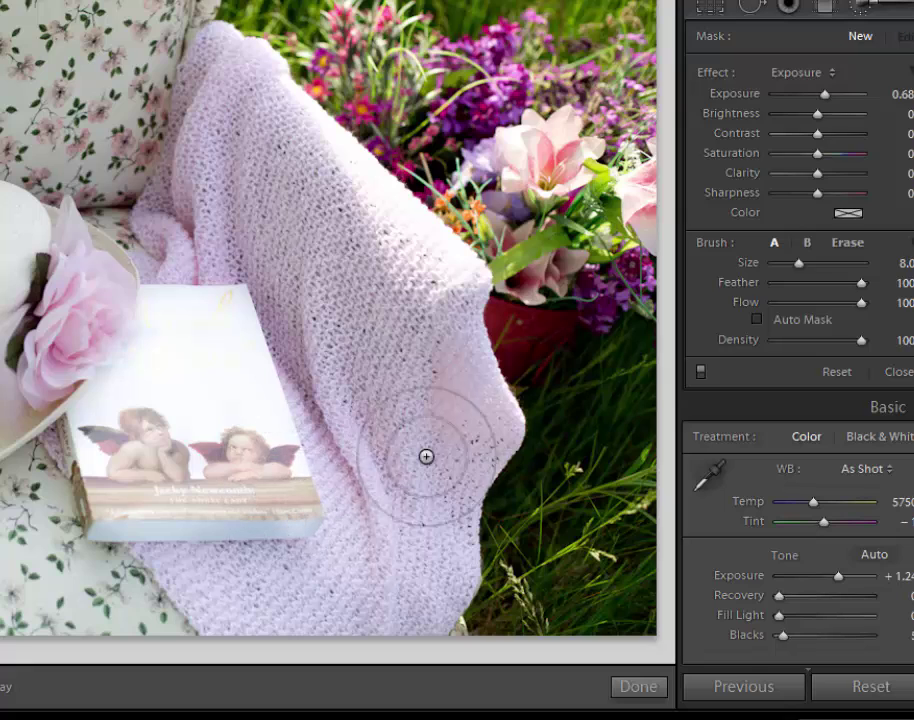
left_click_drag(824, 93, 813, 100)
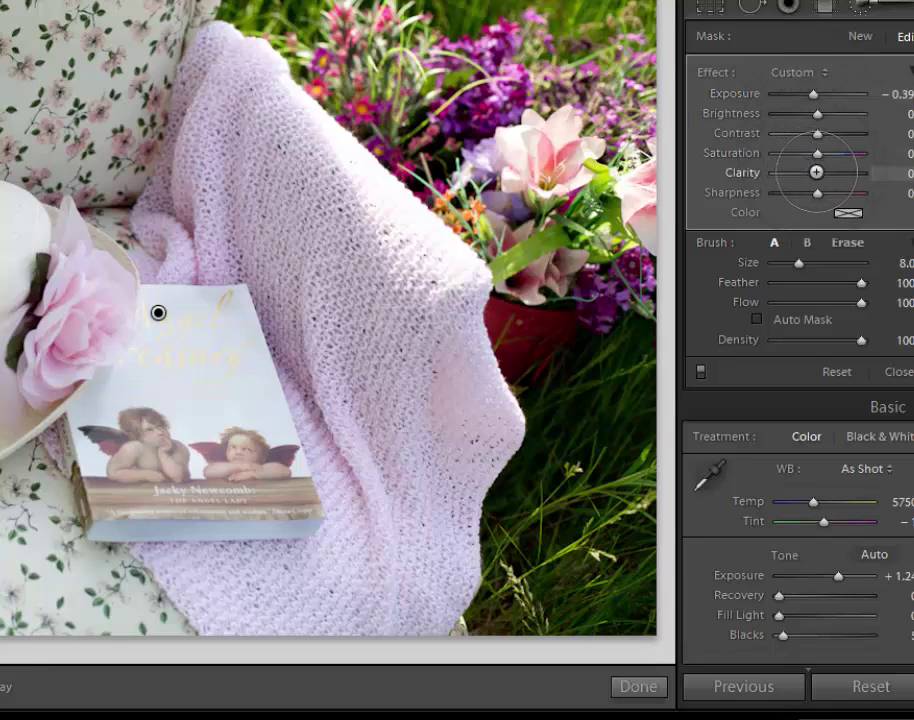
left_click_drag(816, 172, 836, 152)
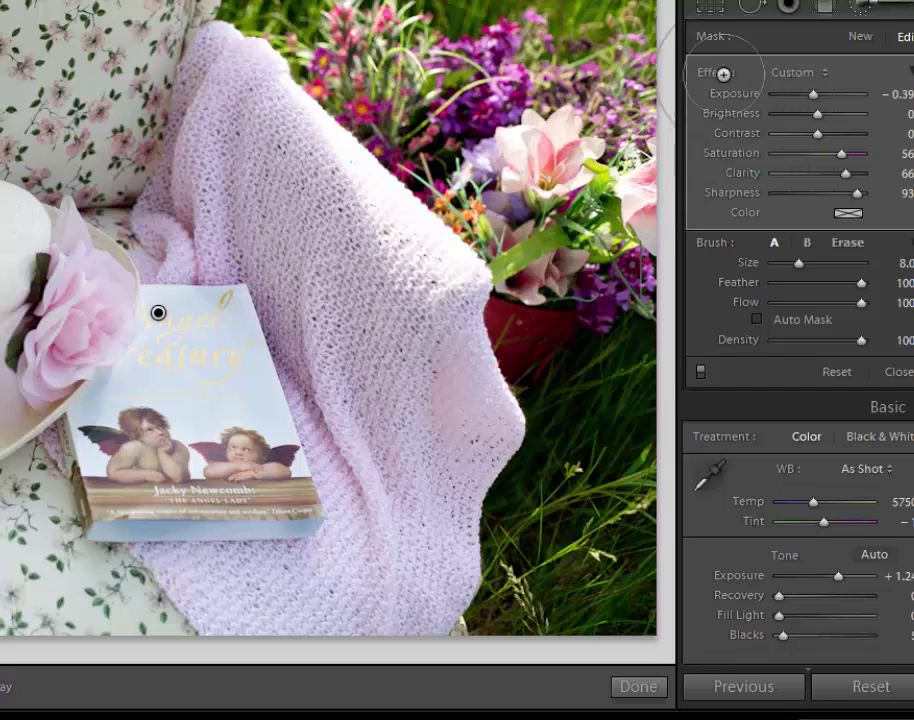
left_click(893, 371)
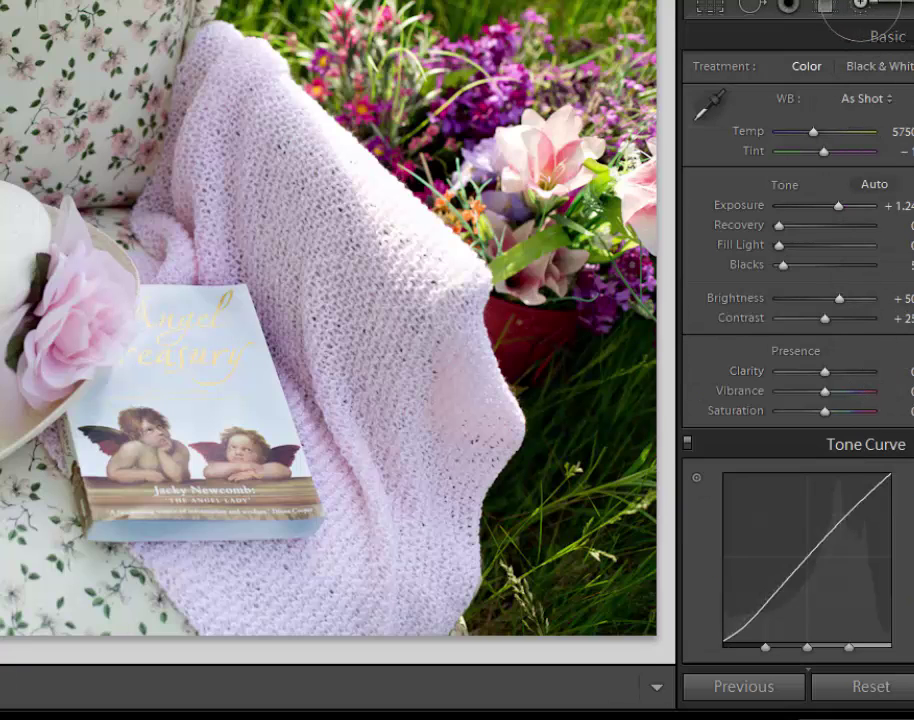
- Brush a new Exposure adjustment of 0.68 over the armchair's floral backrest at brush size 33
left_click(858, 8)
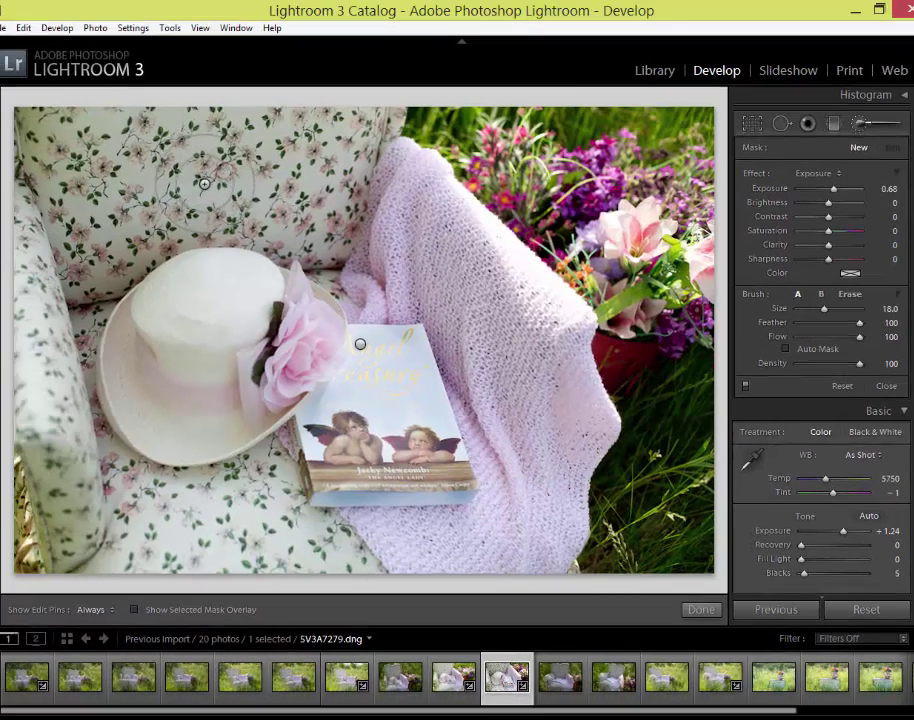
scroll(202, 177, "up", 5)
key("h")
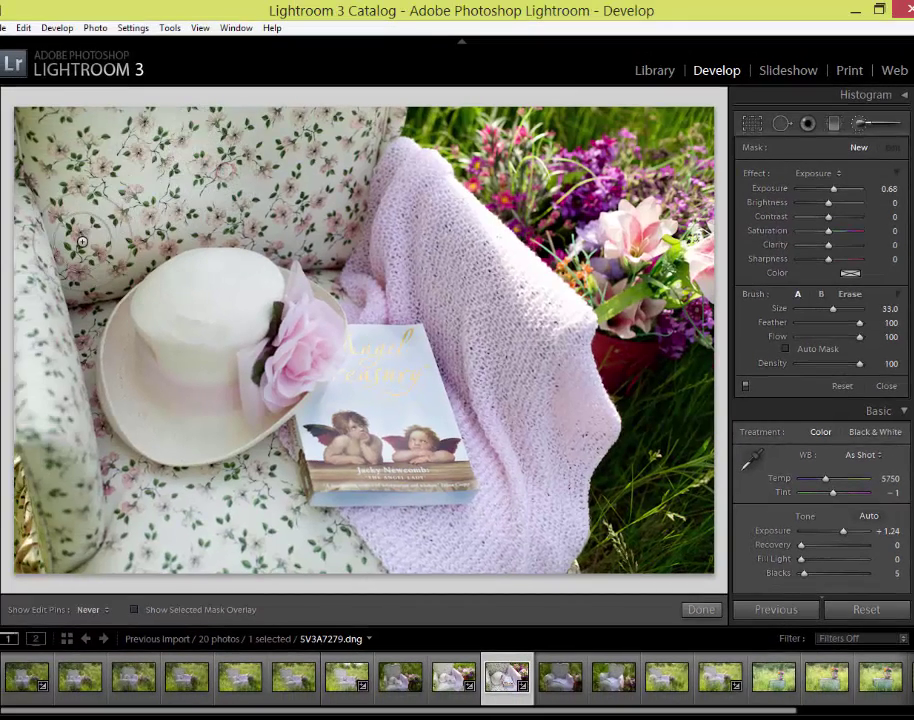
mouse_move(169, 162)
left_mouse_down()
mouse_move(265, 214)
mouse_move(357, 153)
left_mouse_up()
key("h")
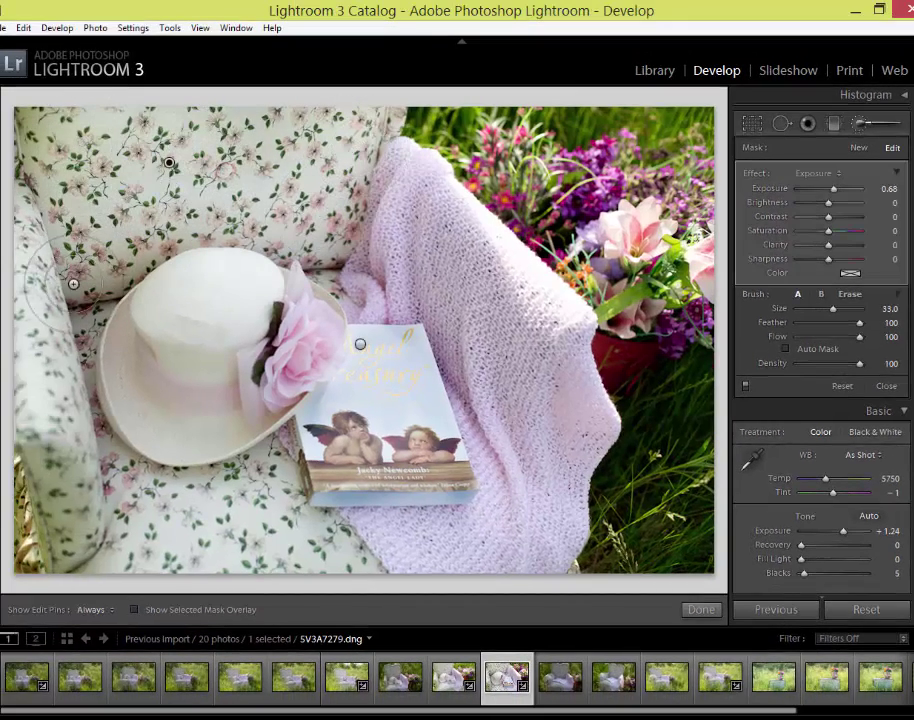
key("h")
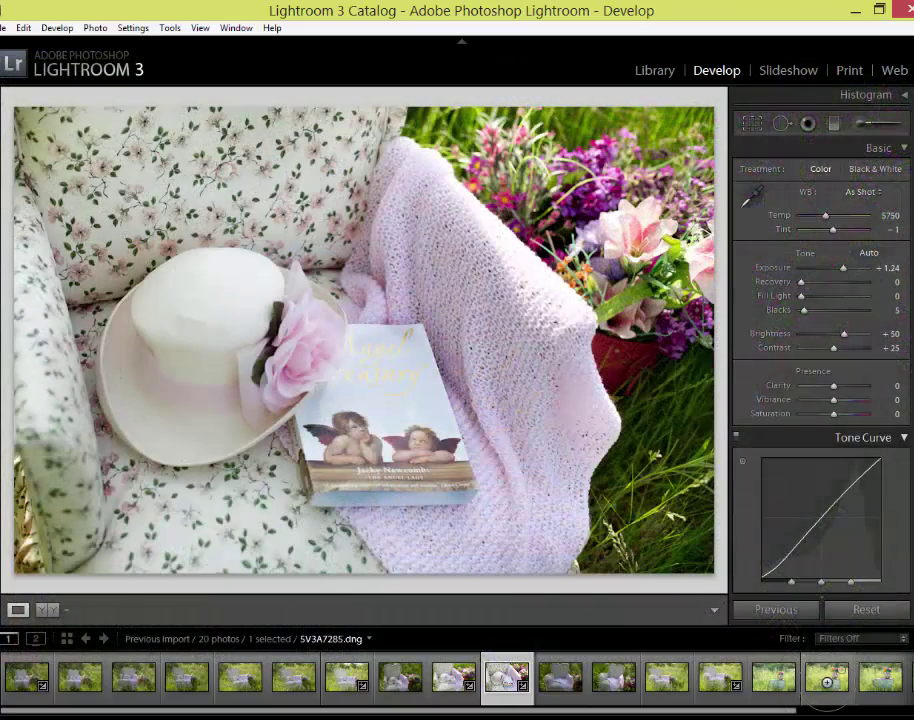
- Open photo 5V3A7286.dng and brush an Exposure adjustment of 0.68 over the flower jug and suitcase at brush size 20
left_click(884, 680)
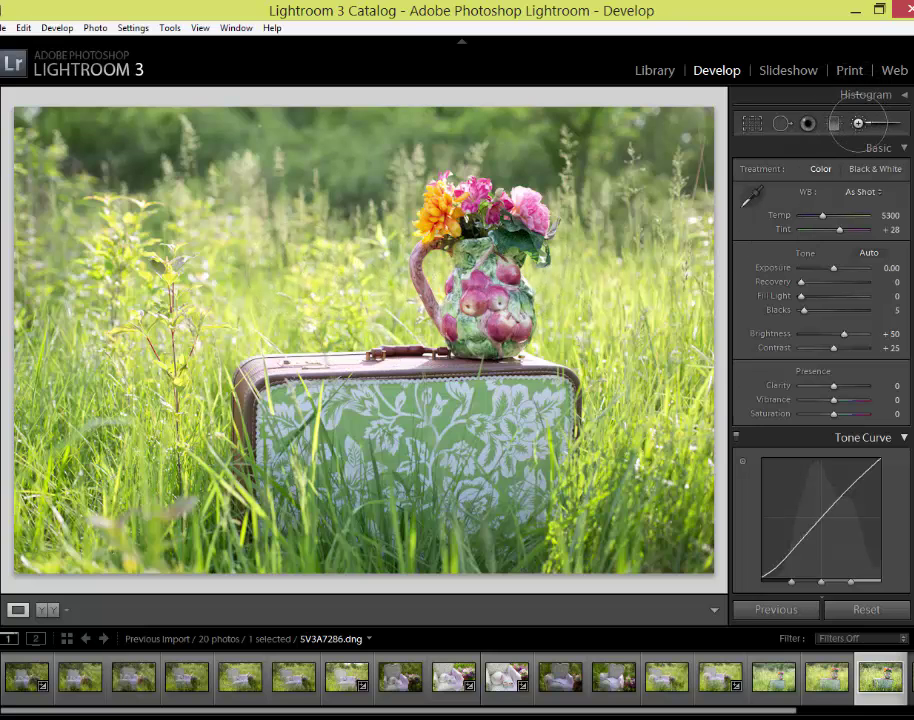
left_click(858, 123)
key("bracketleft")
key("bracketleft")
key("bracketleft")
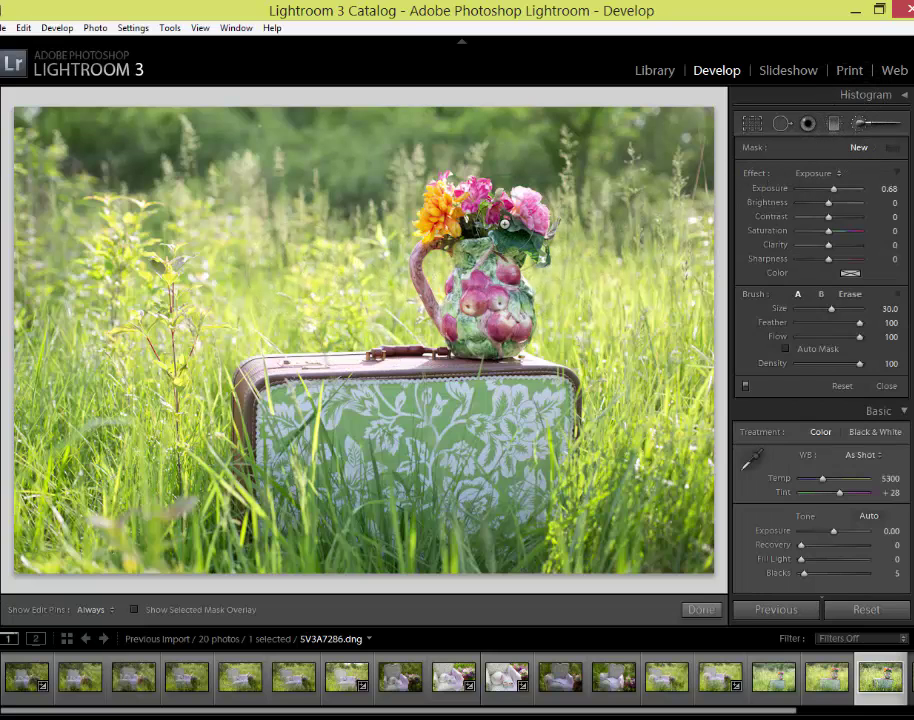
left_click_drag(461, 231, 478, 218)
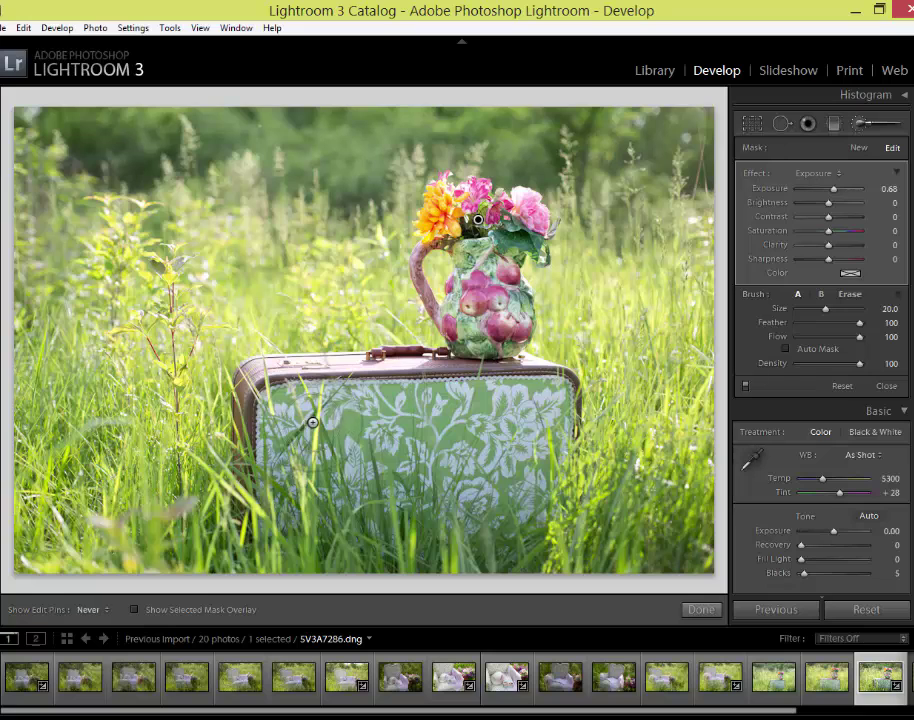
mouse_move(313, 423)
left_mouse_down()
mouse_move(527, 441)
mouse_move(304, 457)
mouse_move(543, 425)
mouse_move(343, 419)
left_mouse_up()
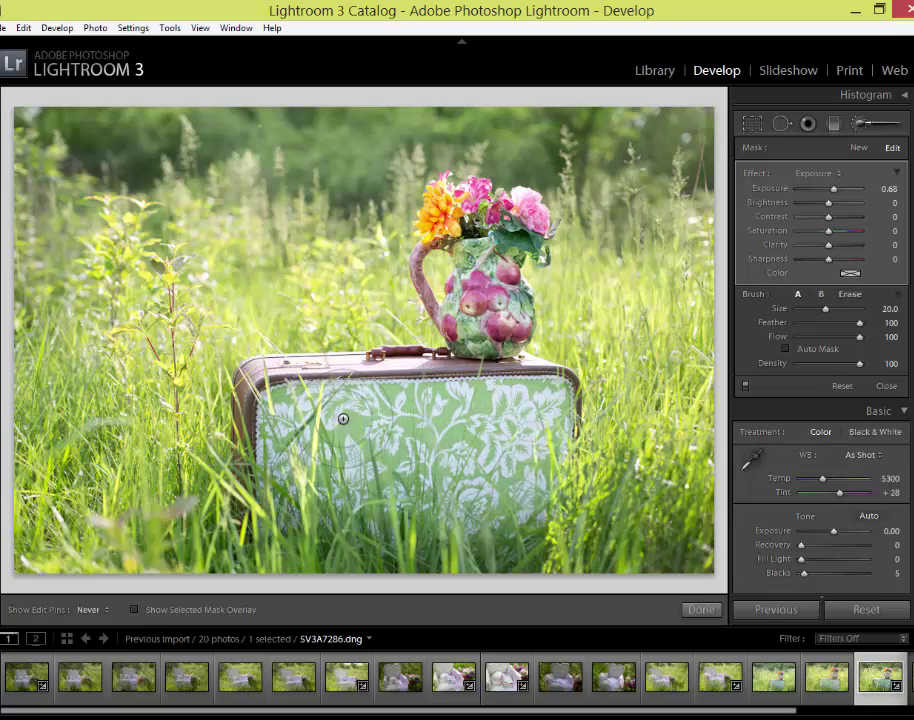
- Lower the jug and suitcase brush adjustment's exposure to 0.10 and finish the brush editing
left_click_drag(834, 188, 828, 191)
key("h")
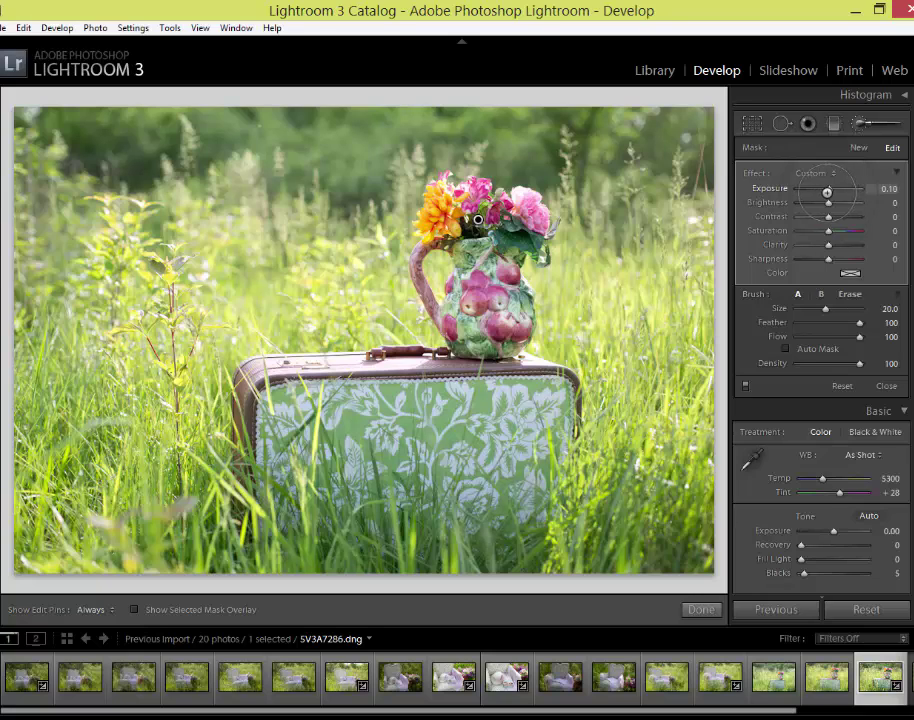
left_click(884, 385)
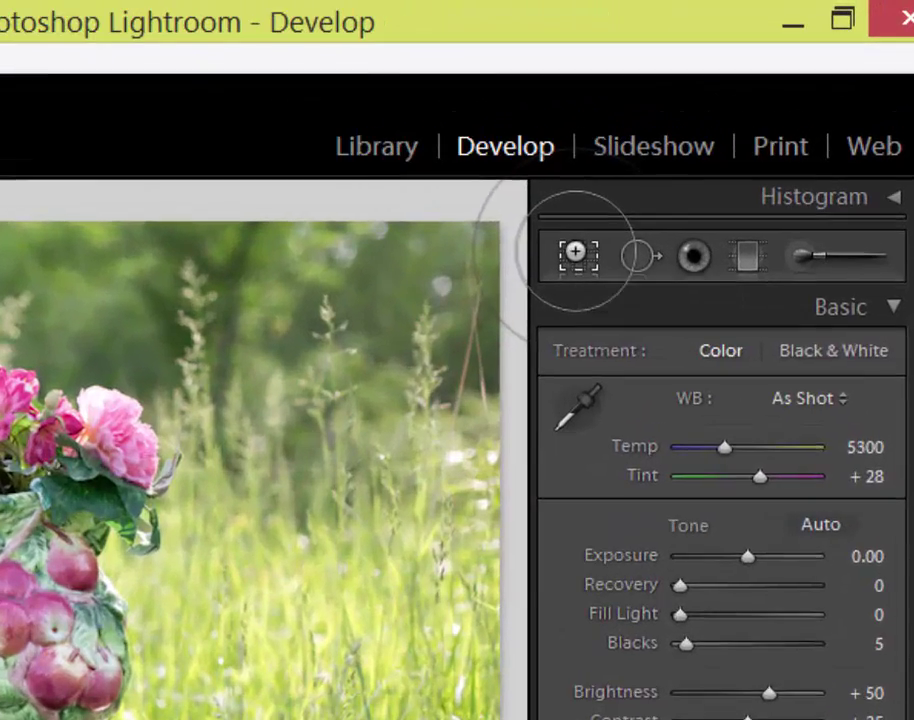
- Crop the photo tighter around the suitcase and flower jug in the original aspect ratio, straightening it by -0.45, and apply the crop
left_click(752, 122)
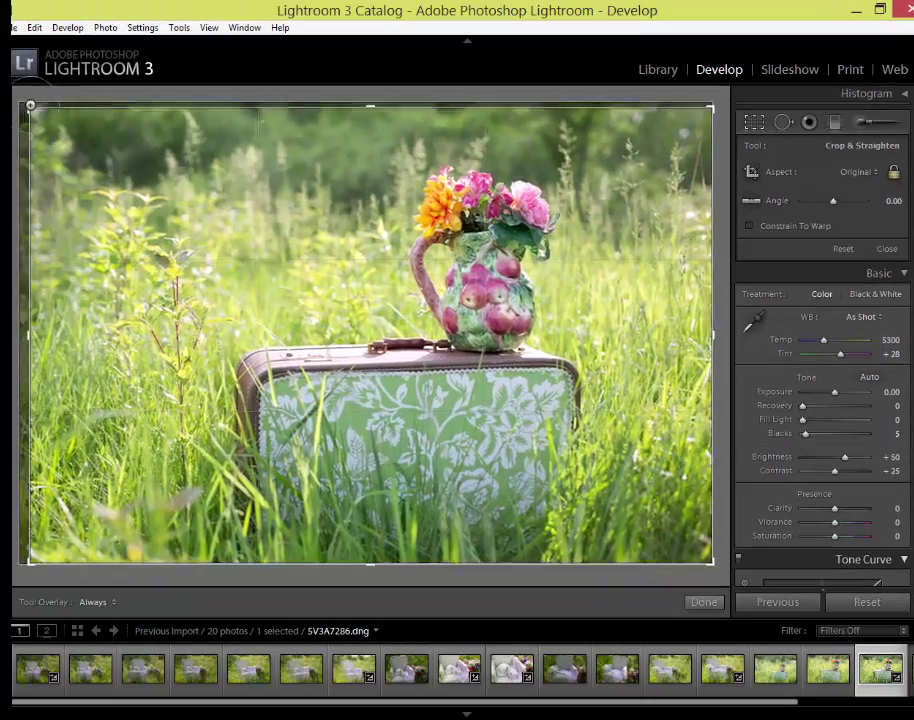
left_click_drag(0, 133, 0, 186)
left_click_drag(136, 181, 230, 284)
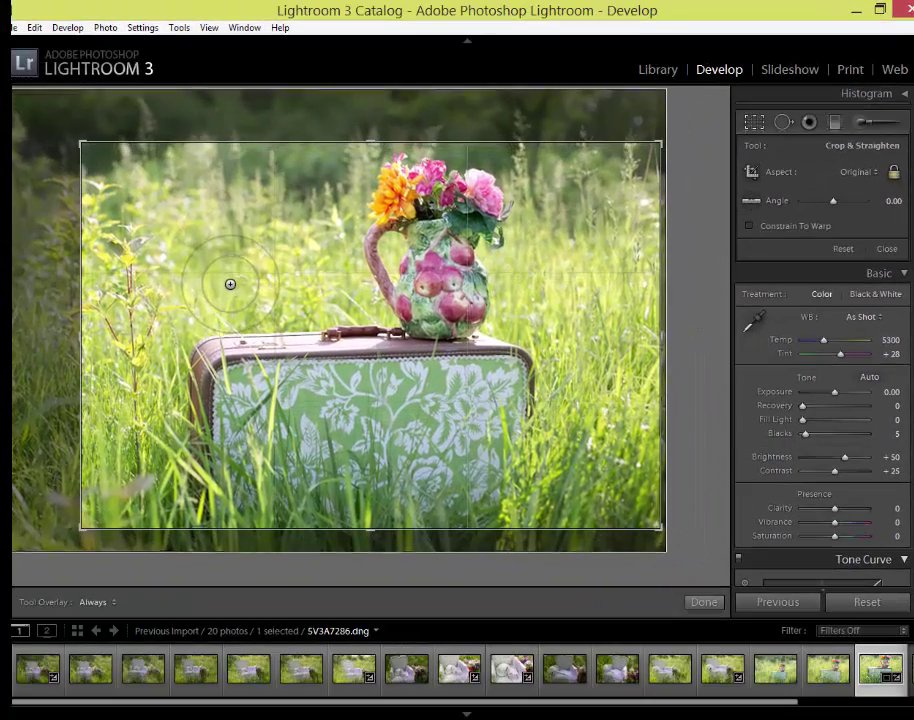
left_click_drag(59, 131, 31, 112)
left_click_drag(371, 301, 383, 310)
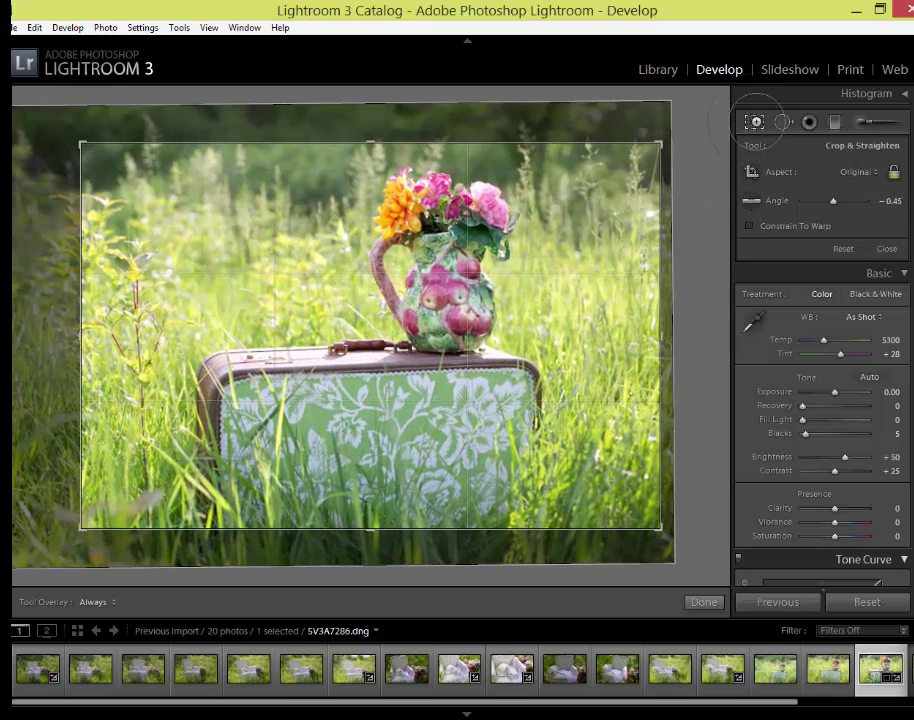
left_click(755, 121)
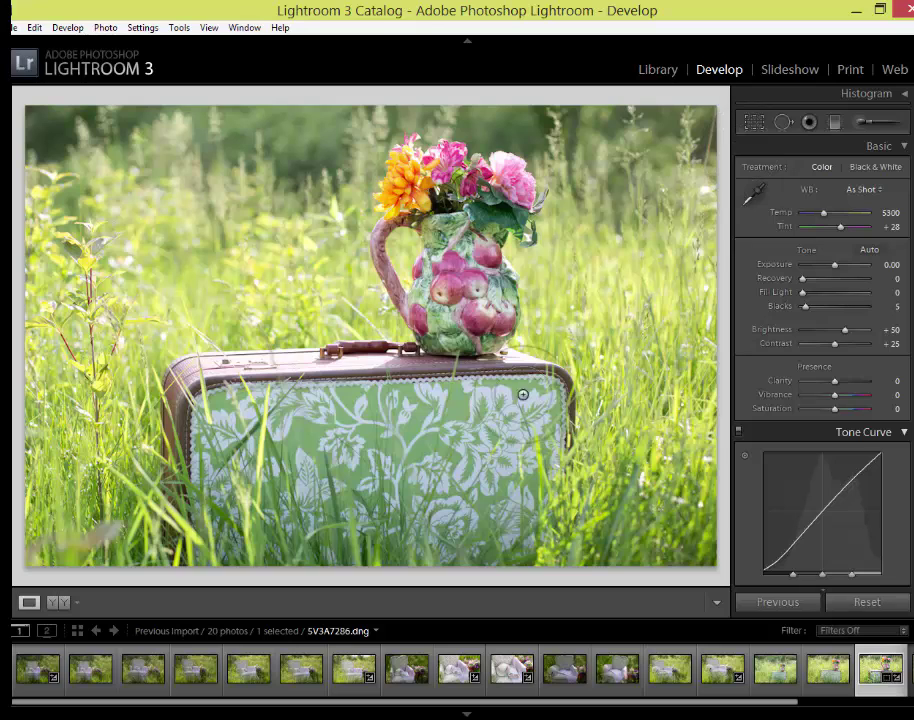